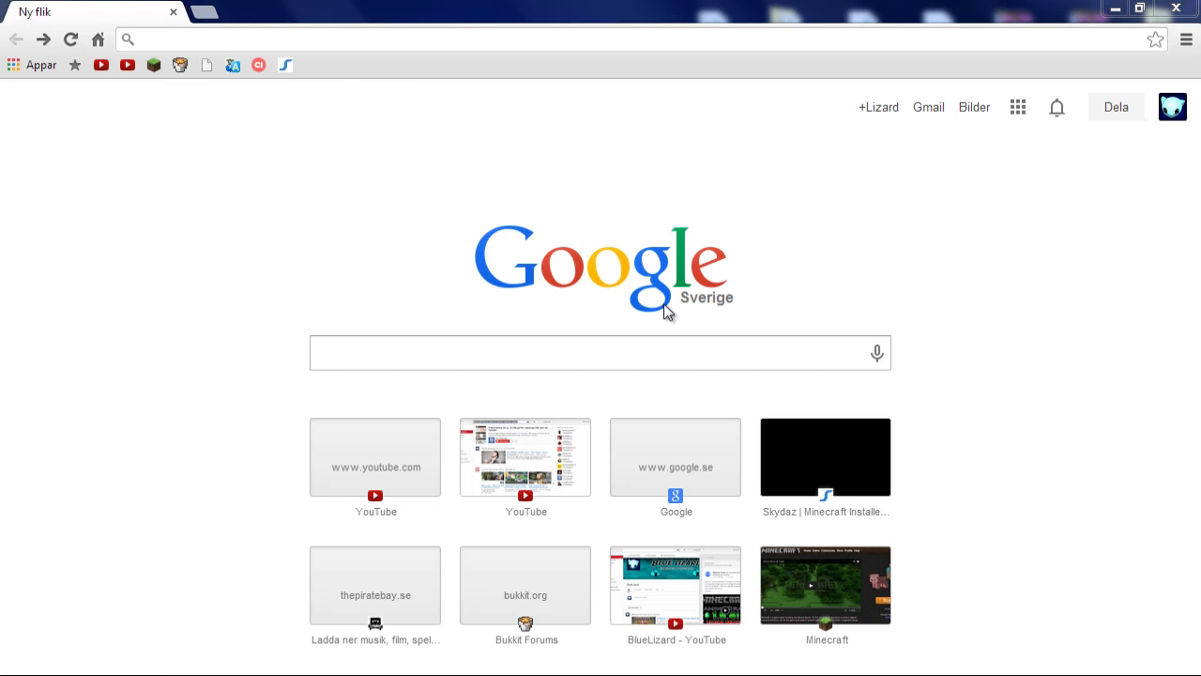
After erasing some test typing in the search box, load chrome://flags/#enable-instant-extended-api
click(414, 353)
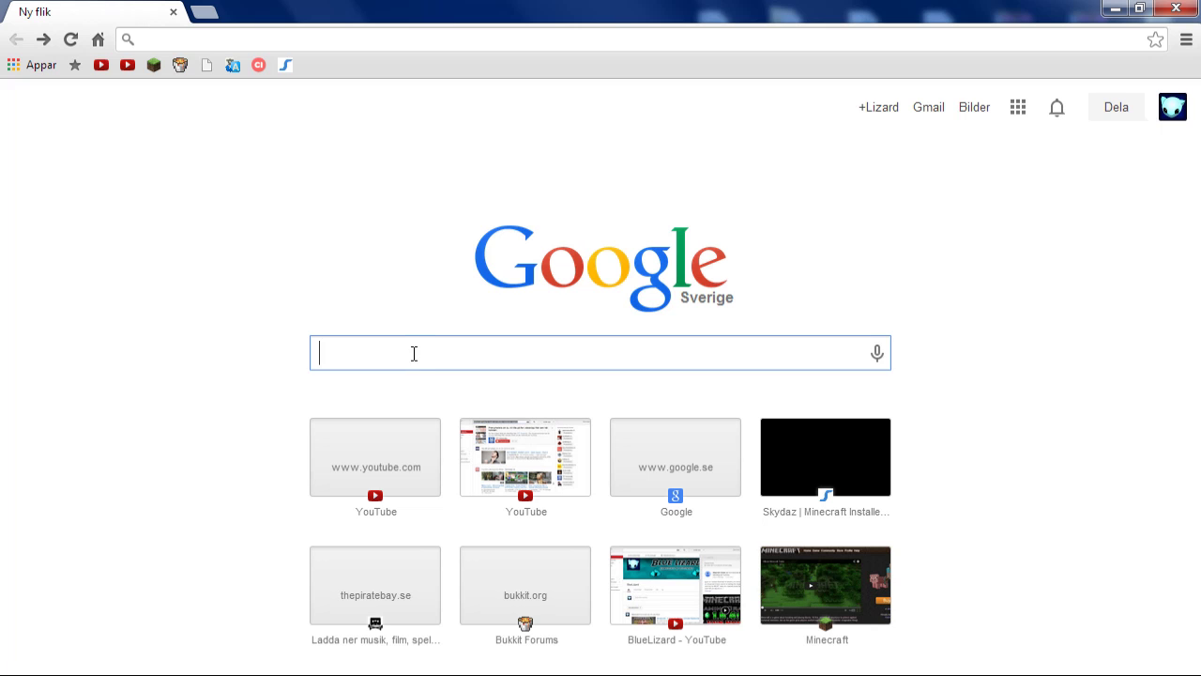
text(gmm)
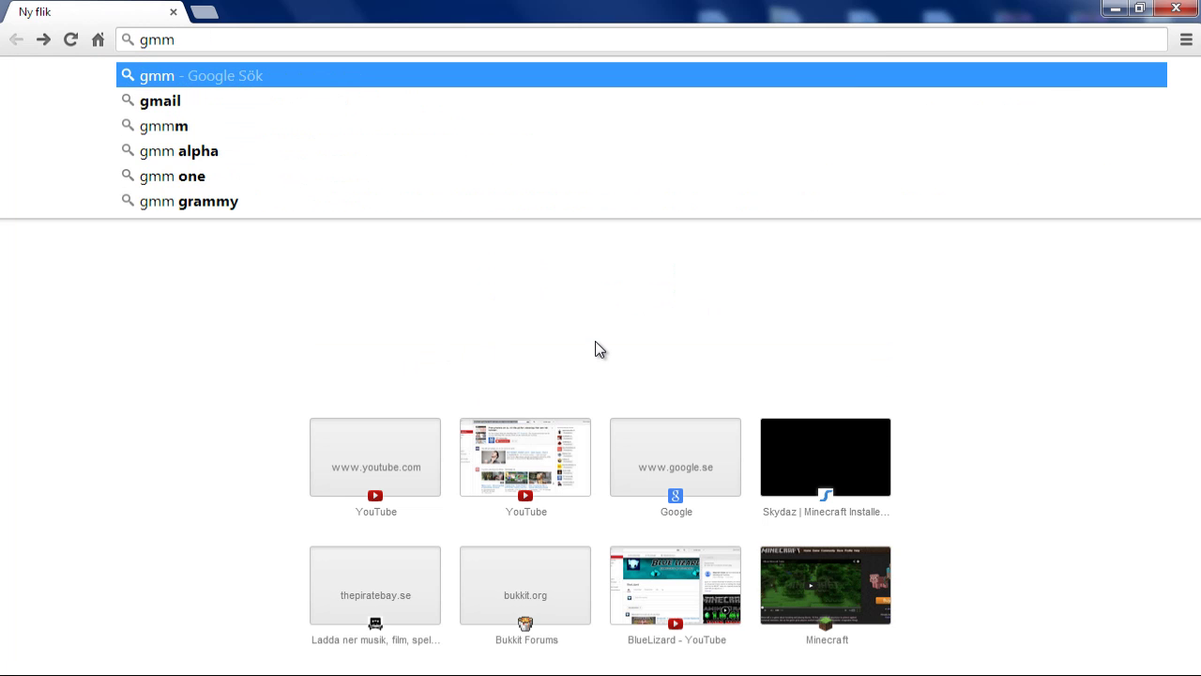
key(BackSpace)
key(BackSpace)
key(BackSpace)
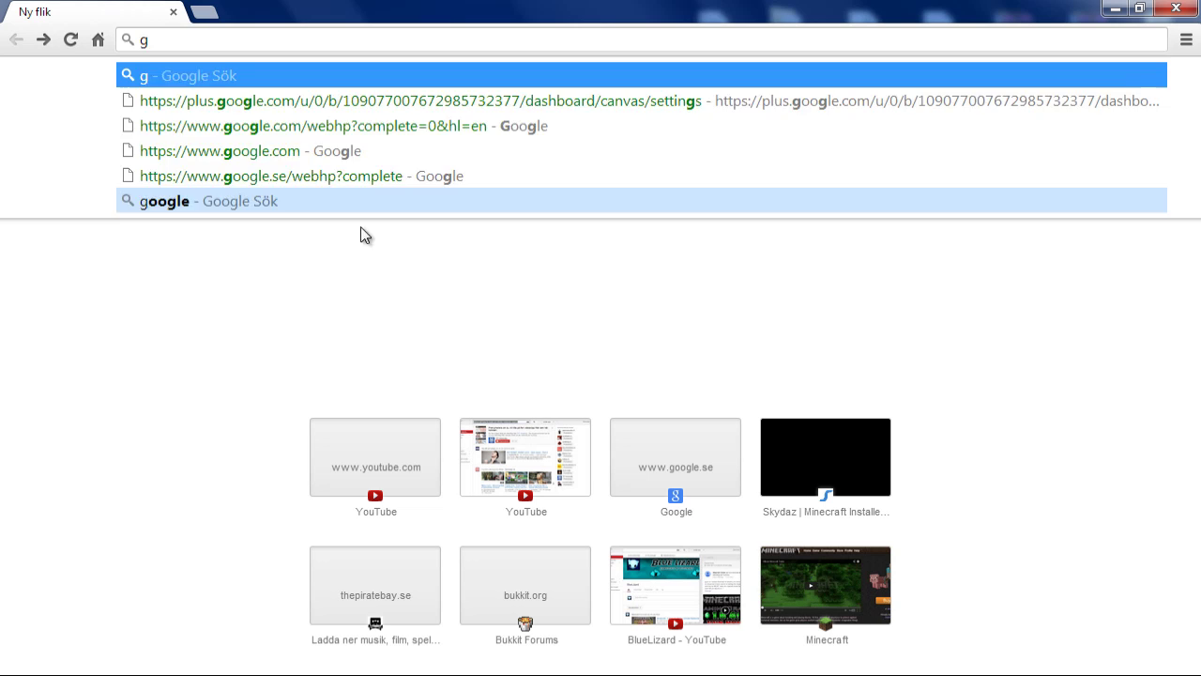
click(528, 351)
text(hjmj)
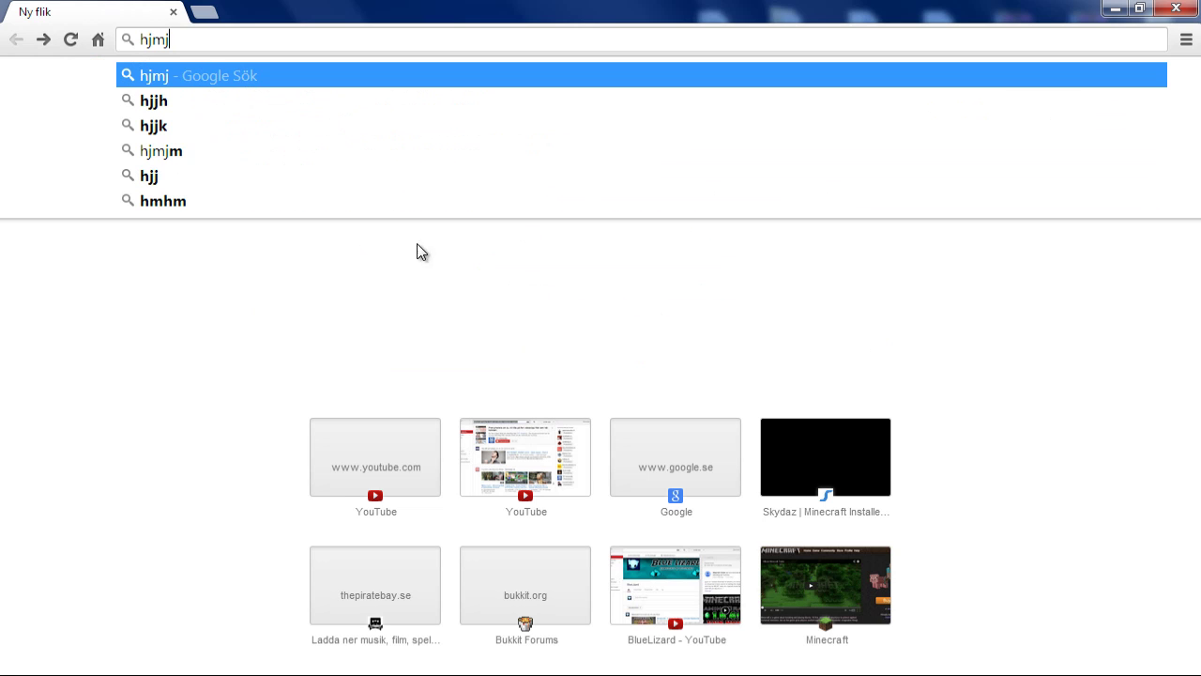
key(BackSpace)
key(BackSpace)
key(BackSpace)
key(BackSpace)
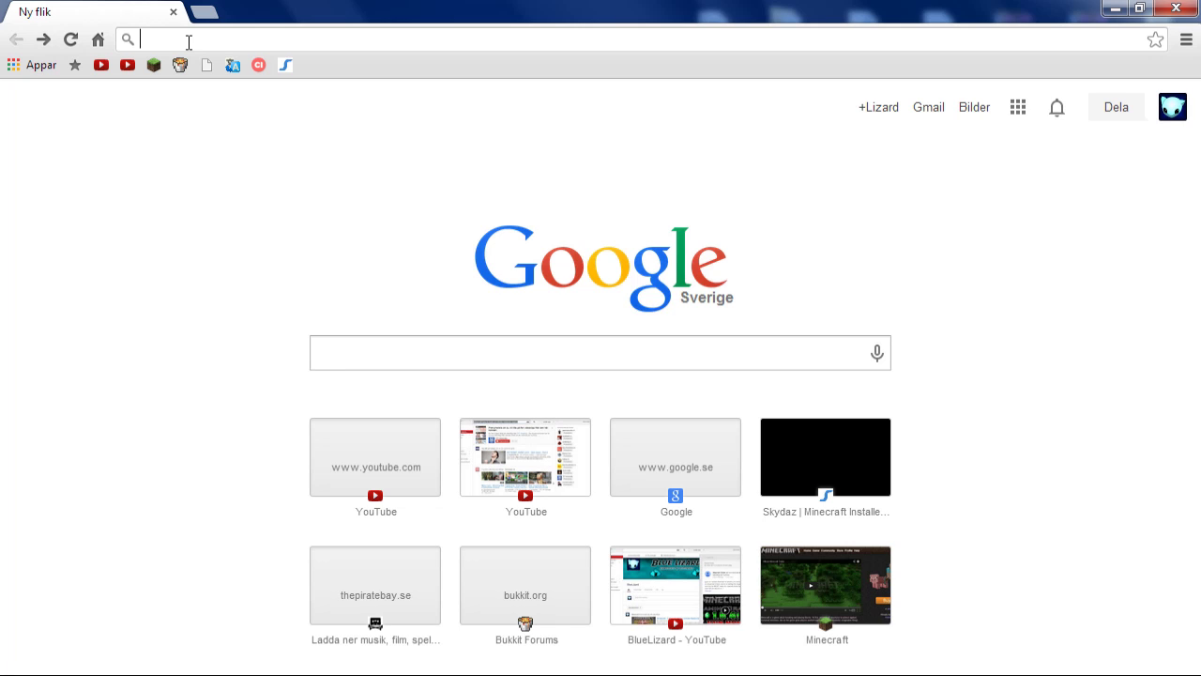
text(chrome://flags/#enable-instant-extended-api)
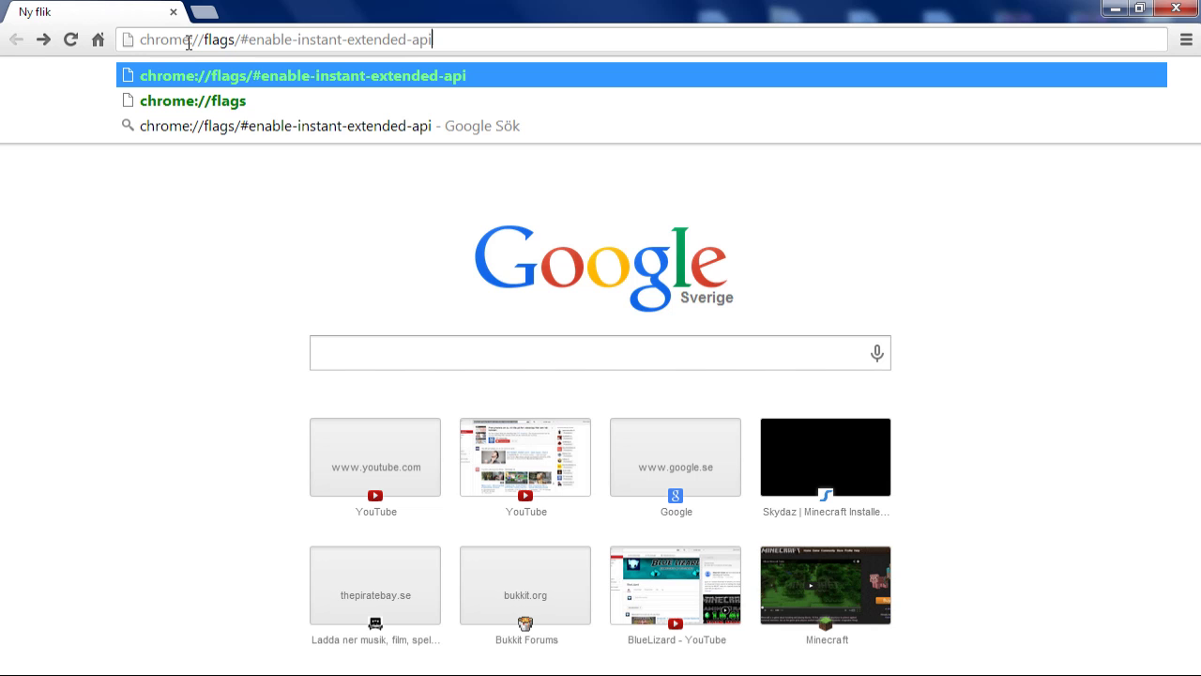
key(Return)
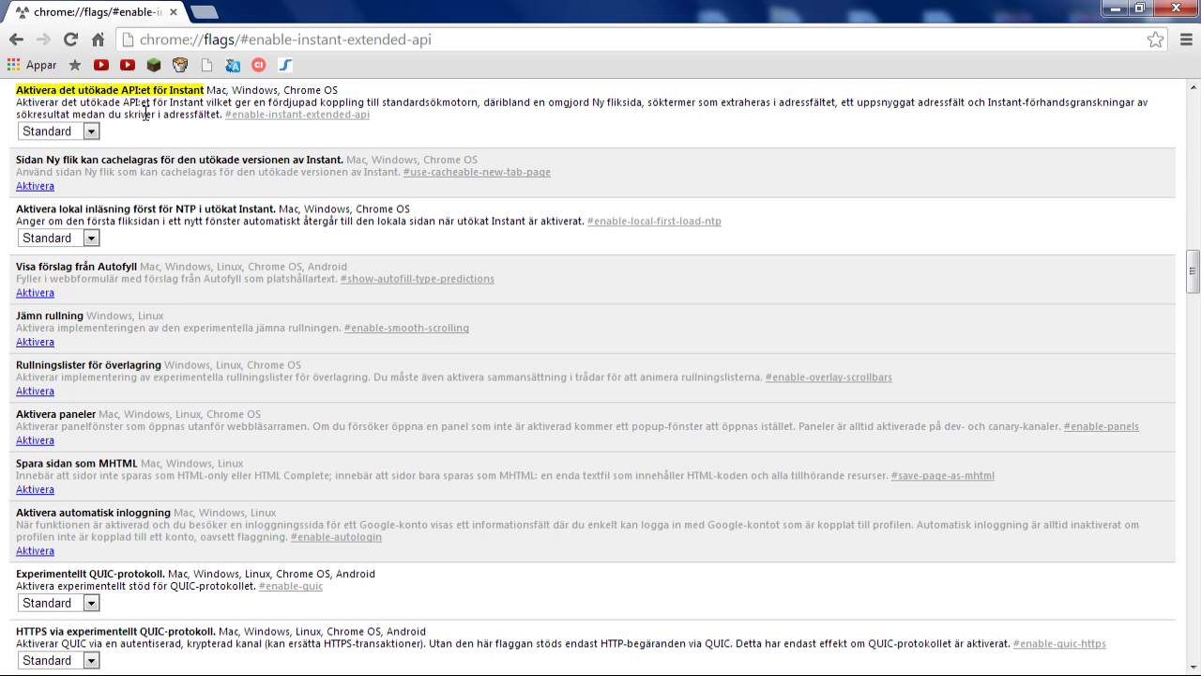
Set the 'Aktivera det utökade API:et för Instant' flag to Inaktiverad
click(82, 136)
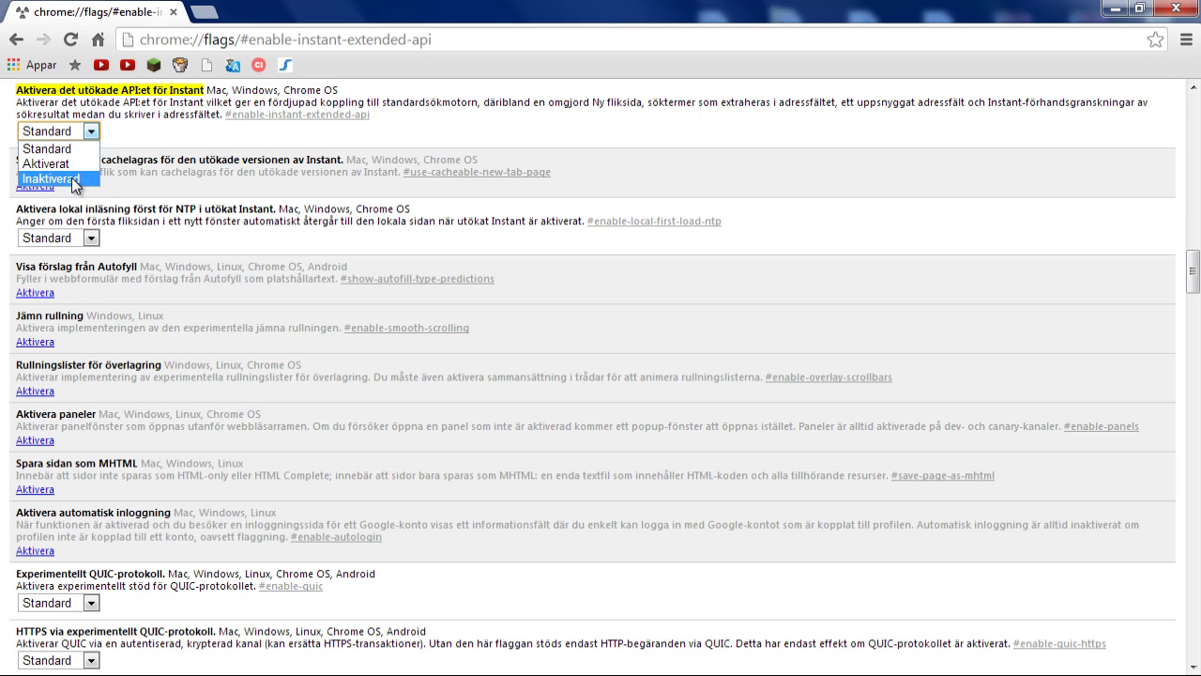
click(73, 179)
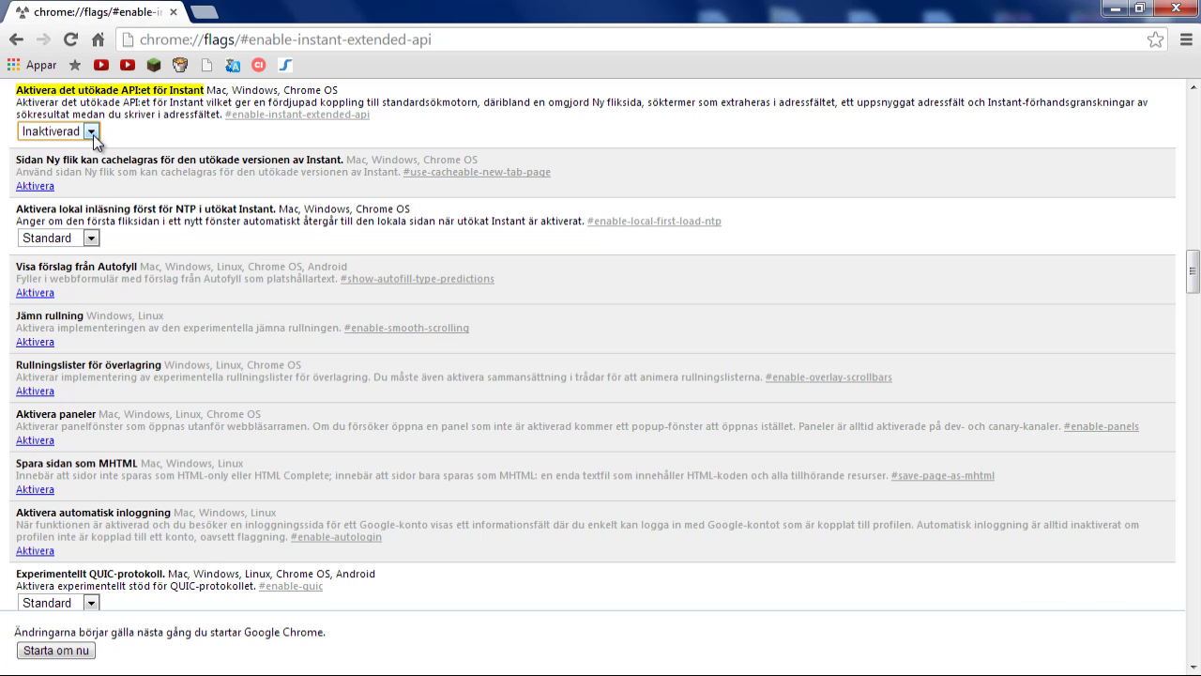
click(92, 135)
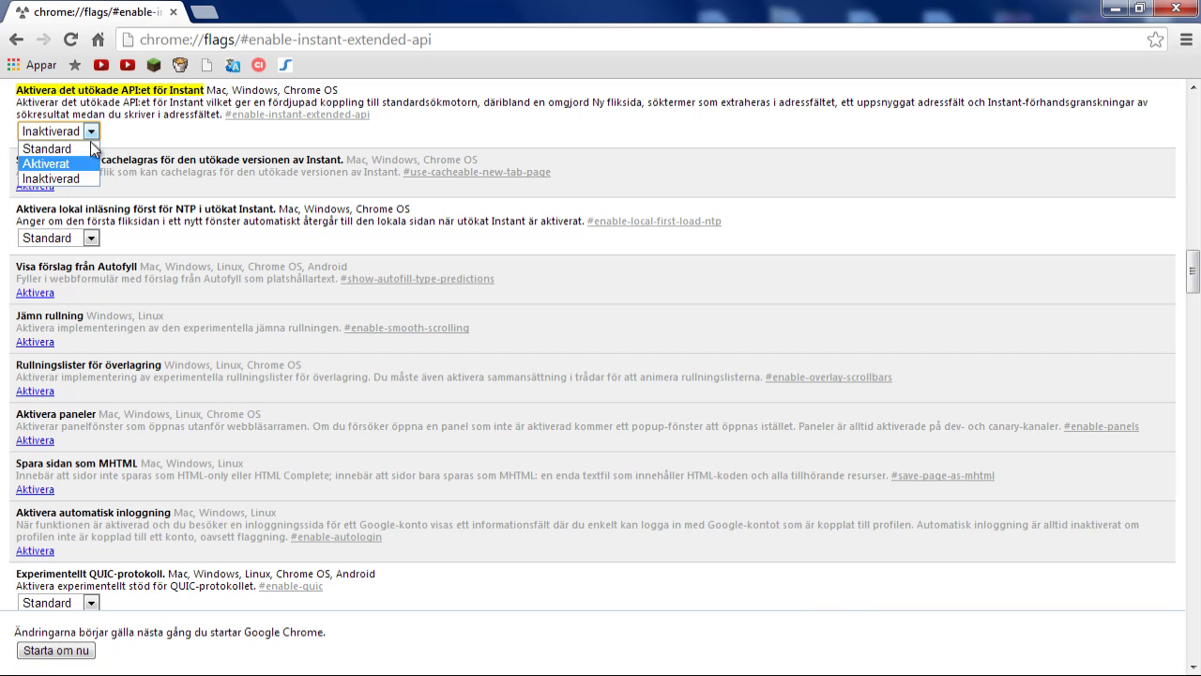
click(64, 131)
click(64, 131)
click(58, 178)
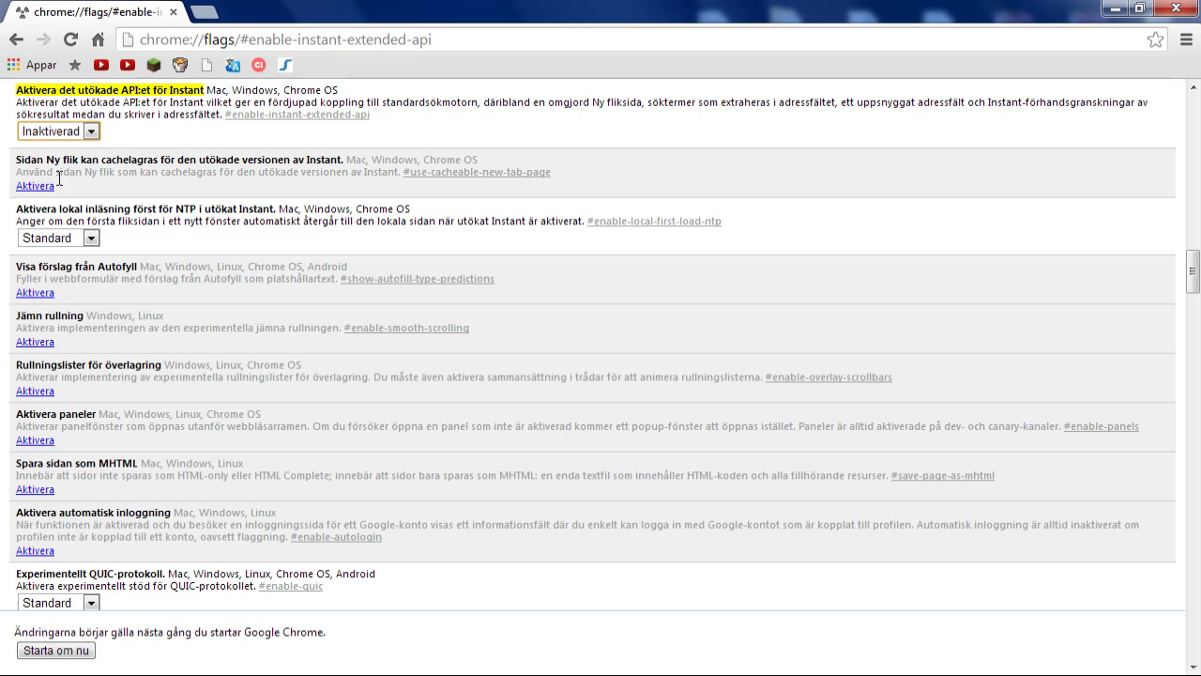
Restart Chrome with Starta om nu, open a new tab, and close the flags tab
click(53, 651)
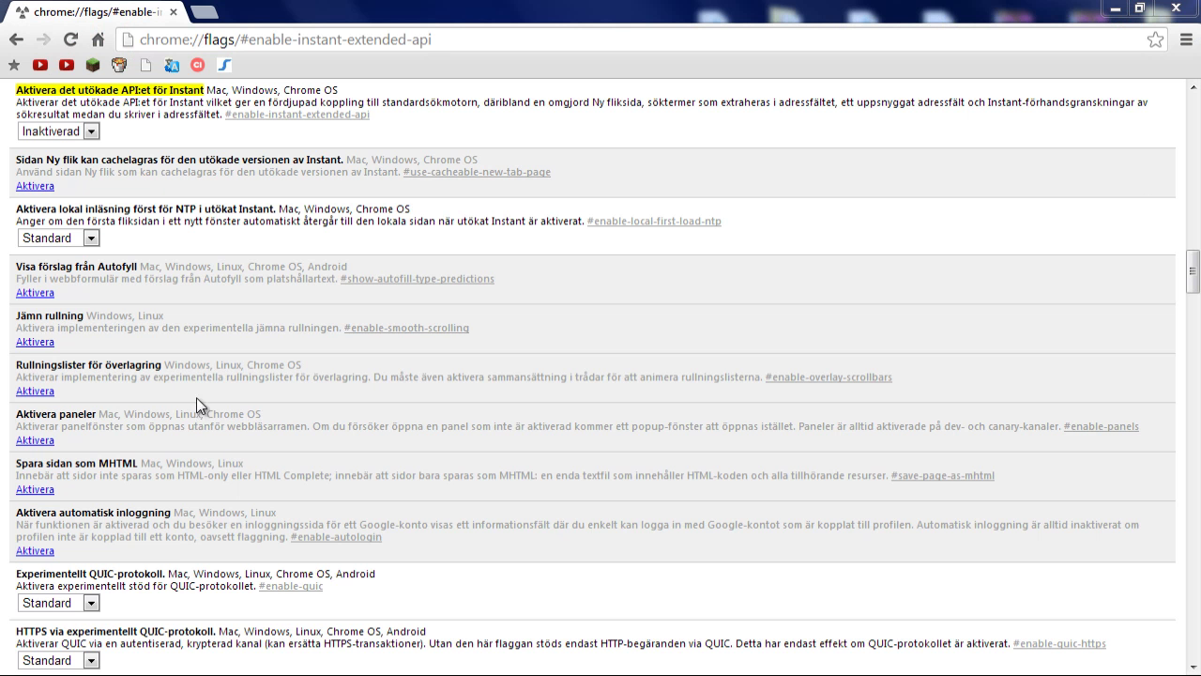
click(202, 12)
click(174, 12)
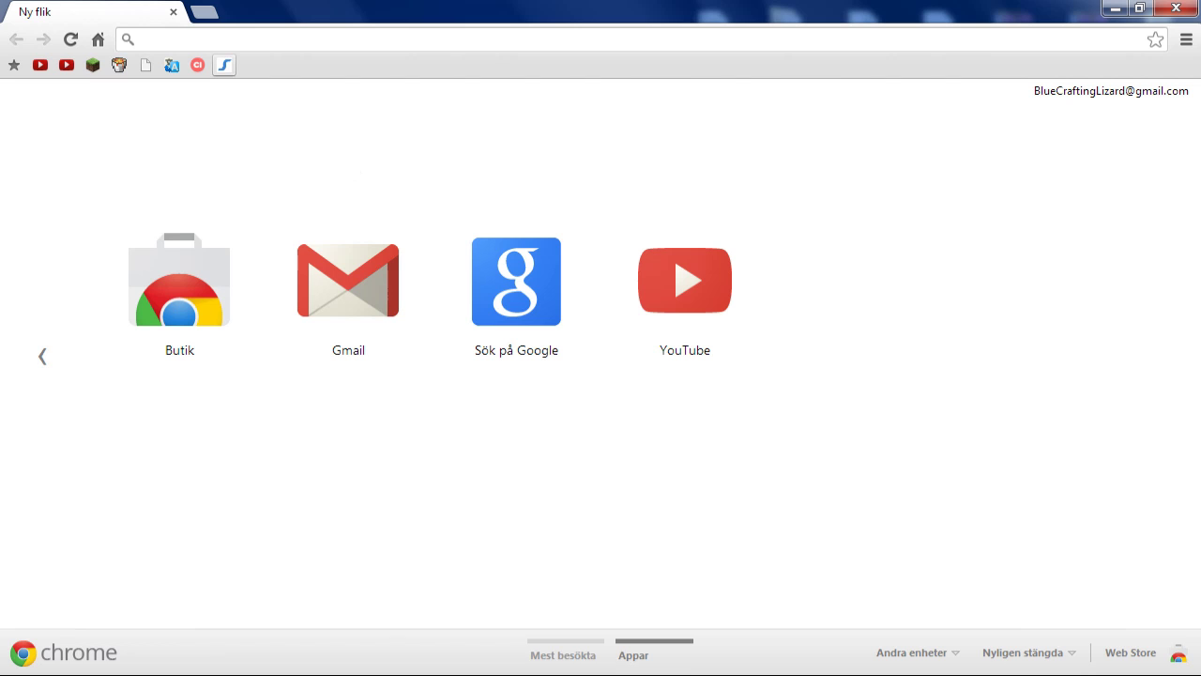
Try the YouTube tile, return to the app page, then launch the Sök på Google tile
click(677, 262)
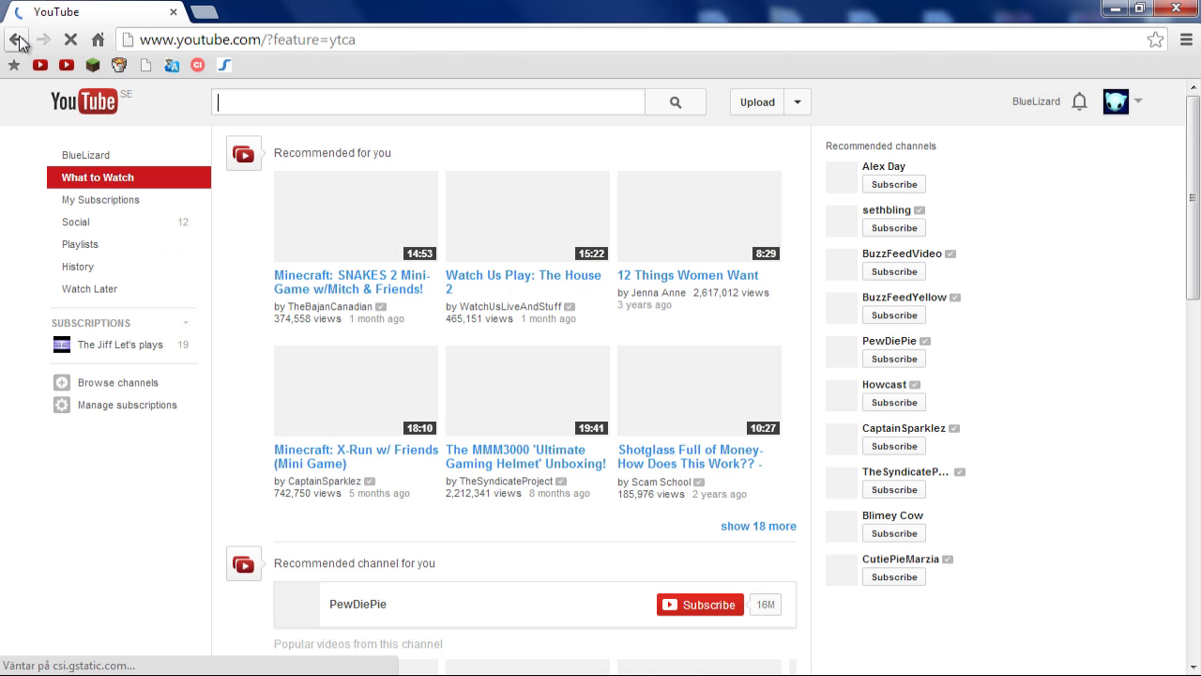
click(16, 38)
click(574, 328)
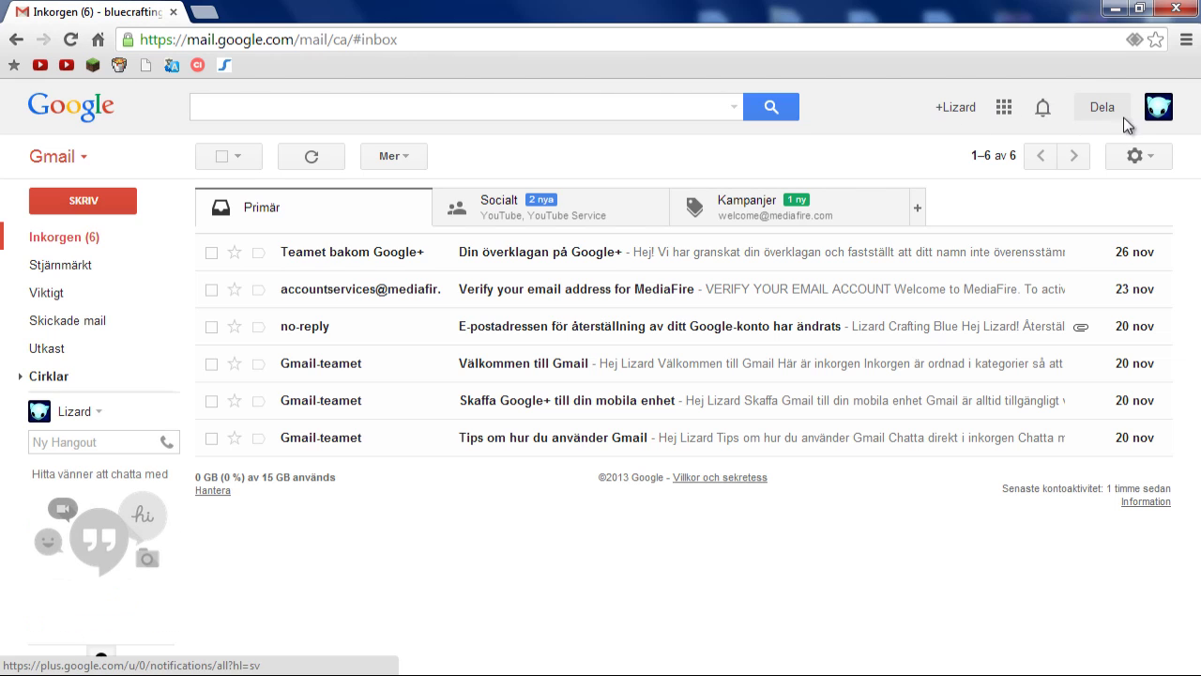
click(204, 12)
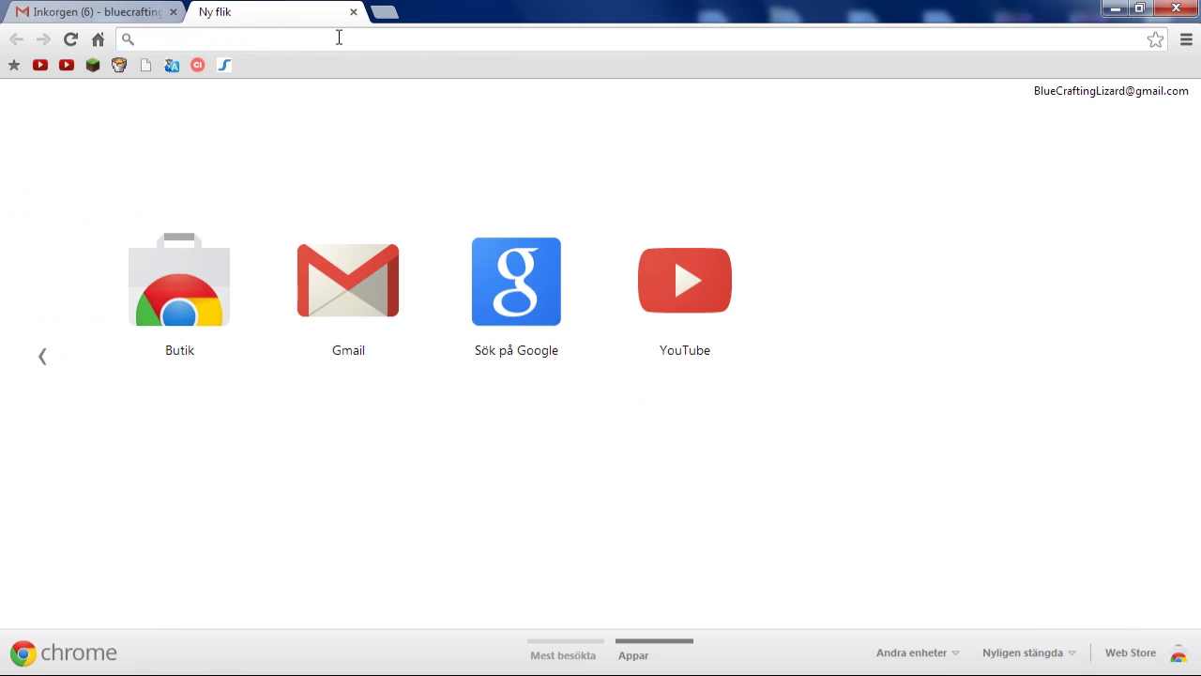
key(ctrl+h)
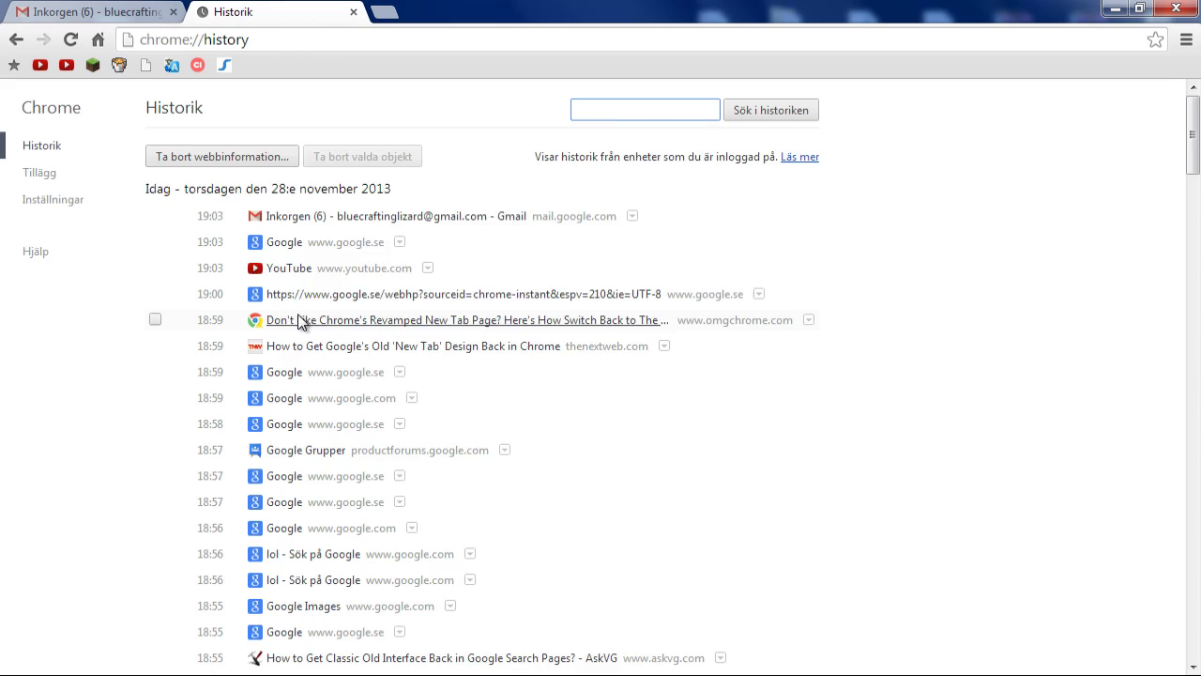
scroll(298, 322, down, 1)
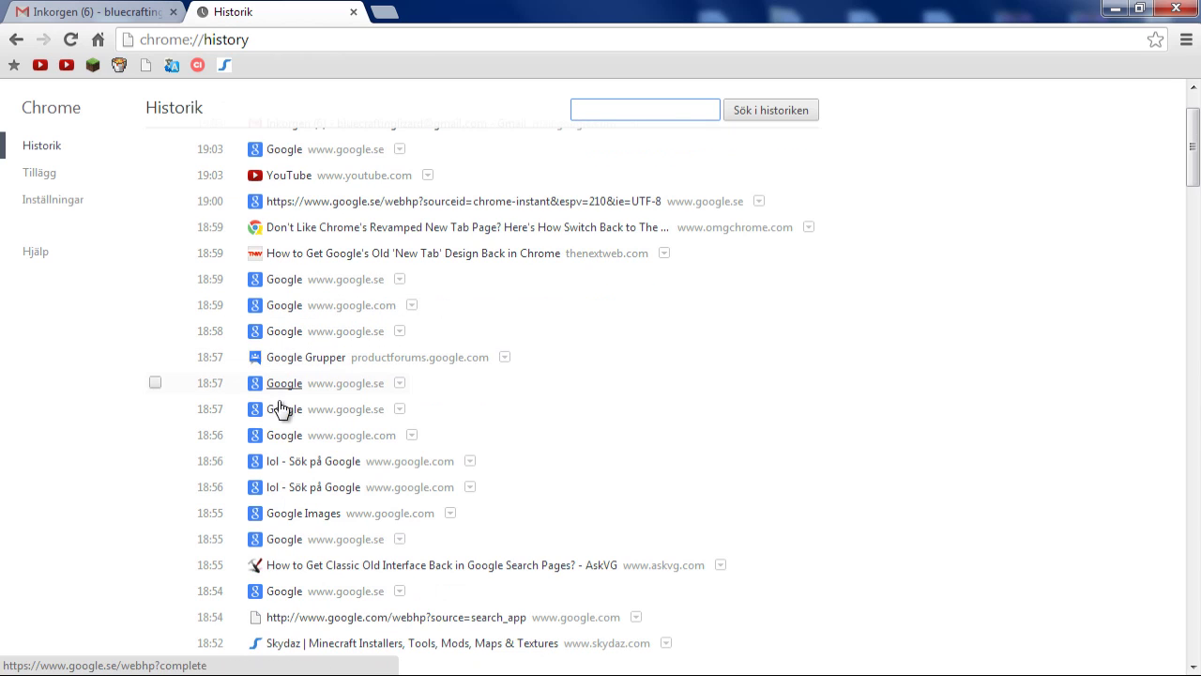
click(286, 330)
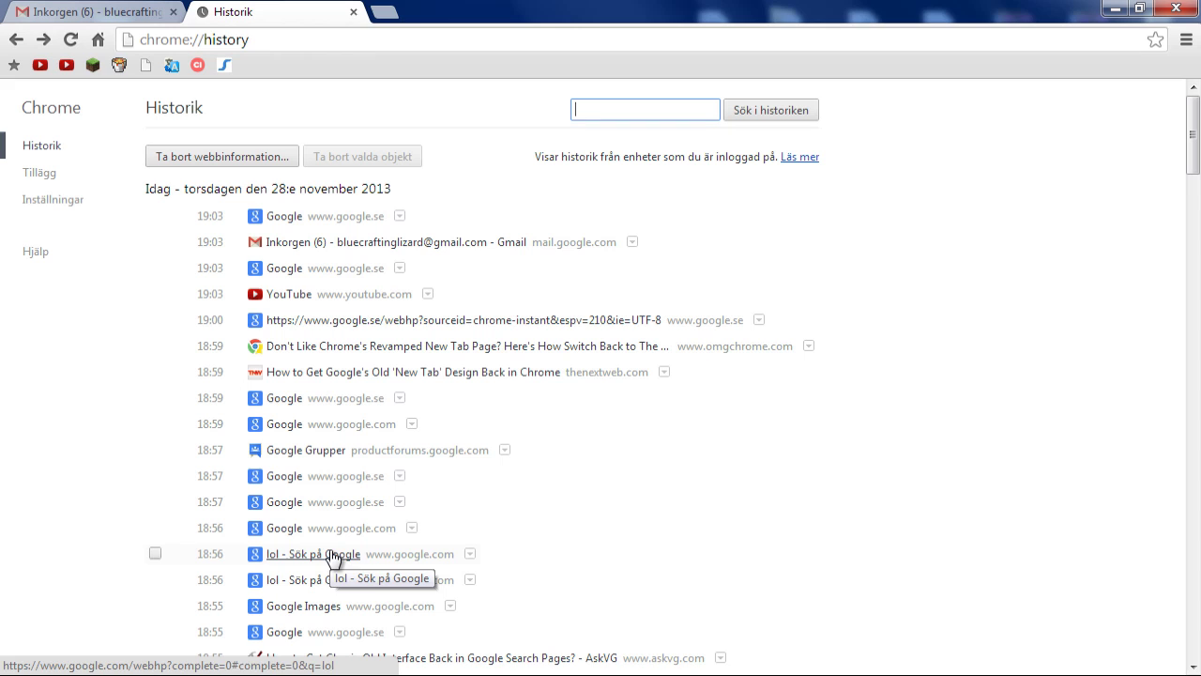
click(287, 530)
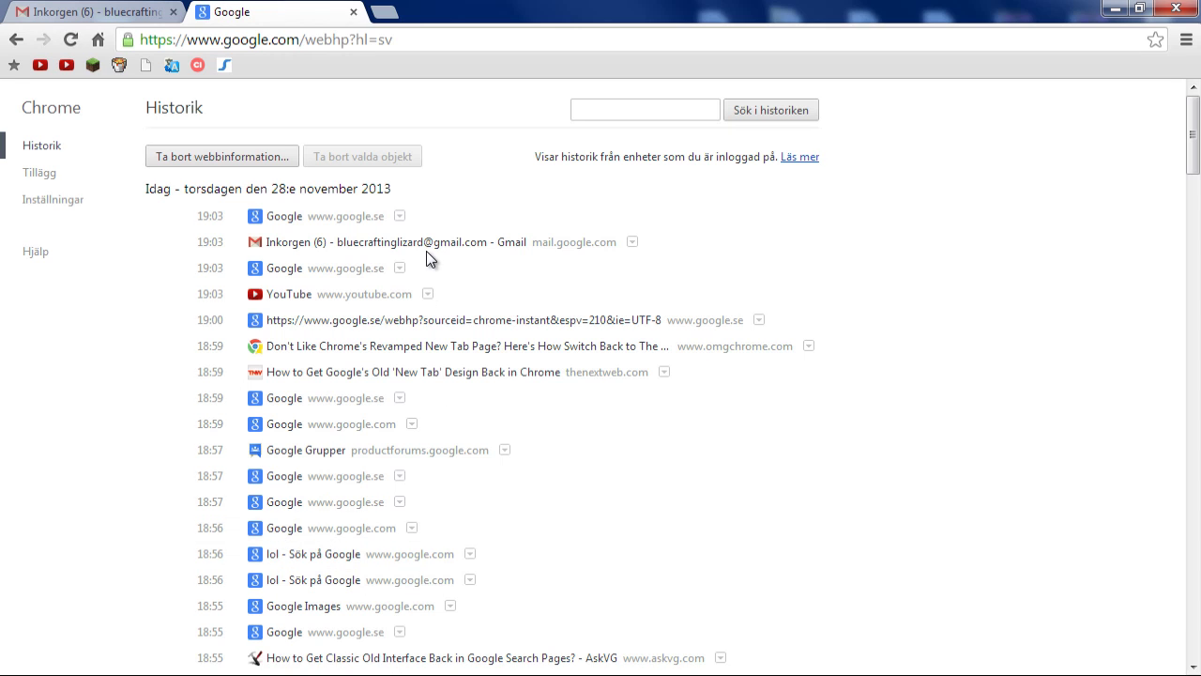
click(16, 40)
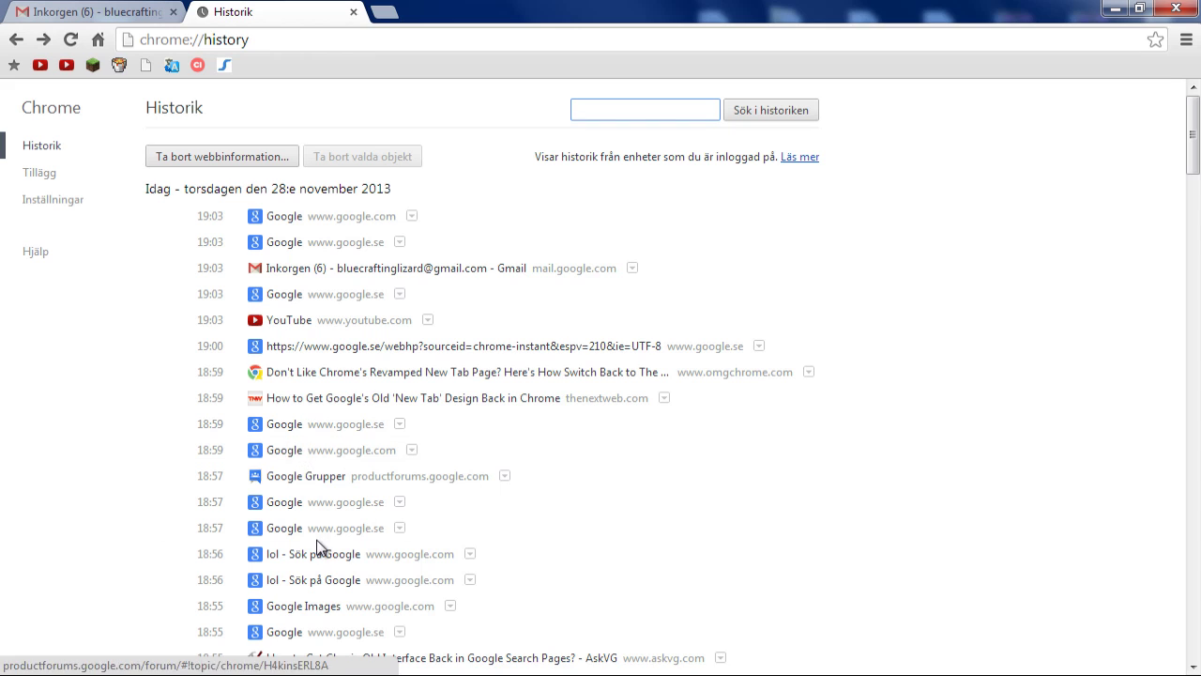
scroll(319, 547, down, 1)
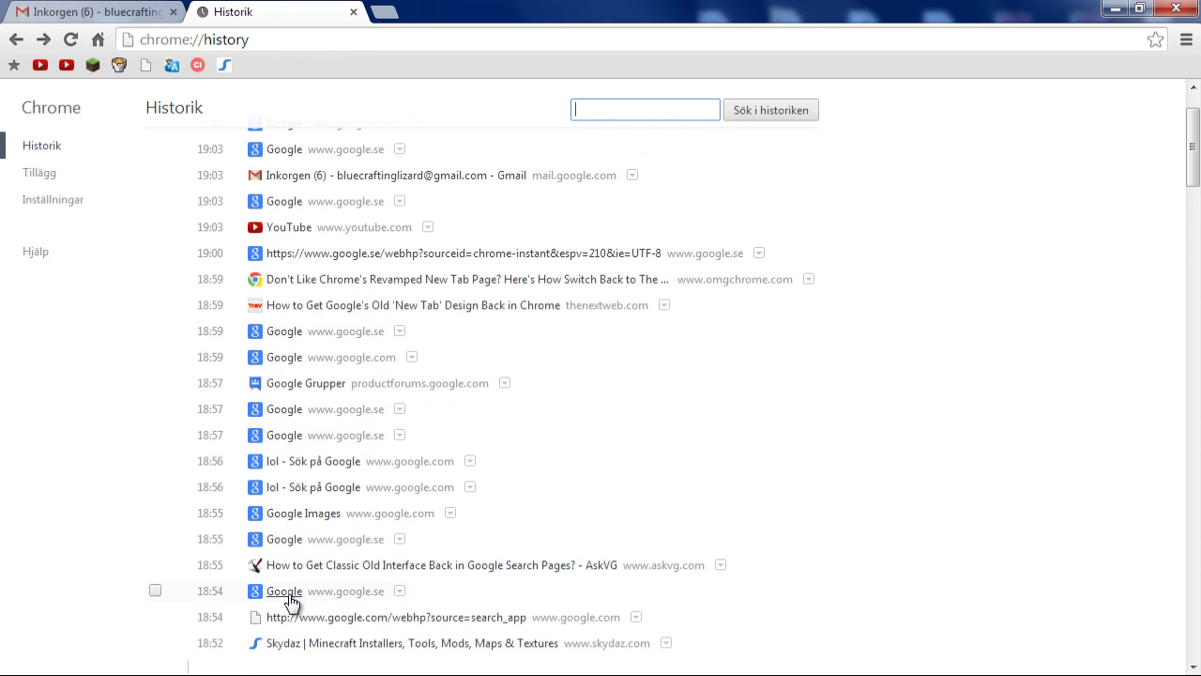
click(287, 539)
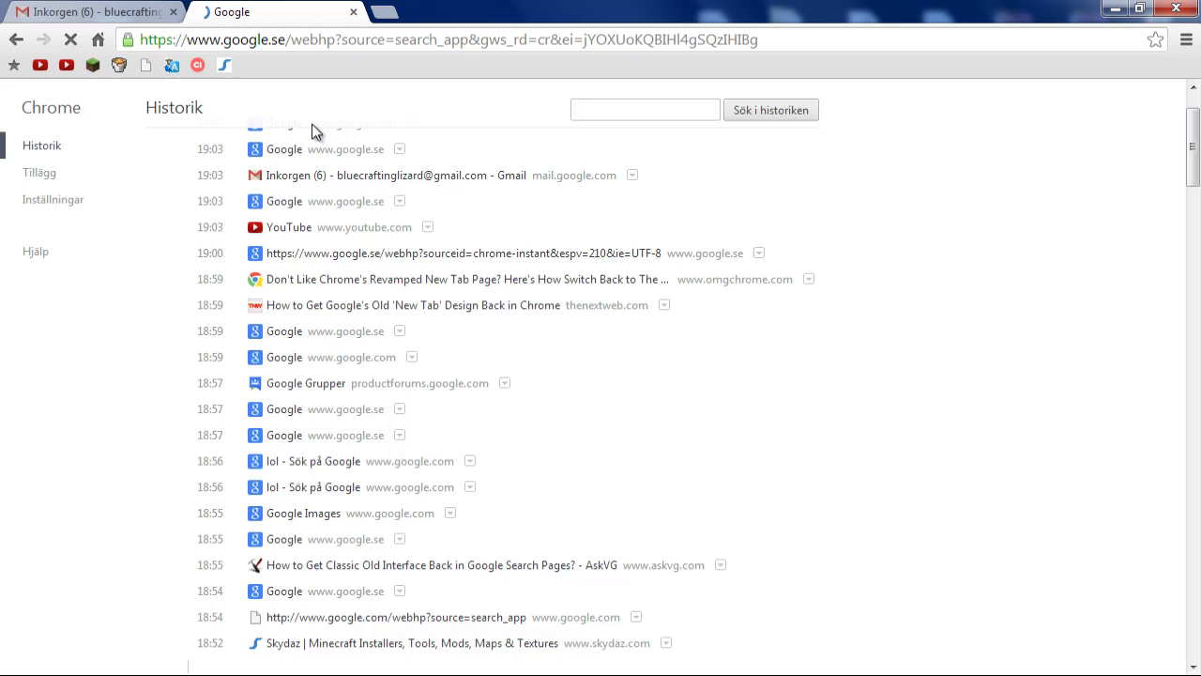
click(353, 11)
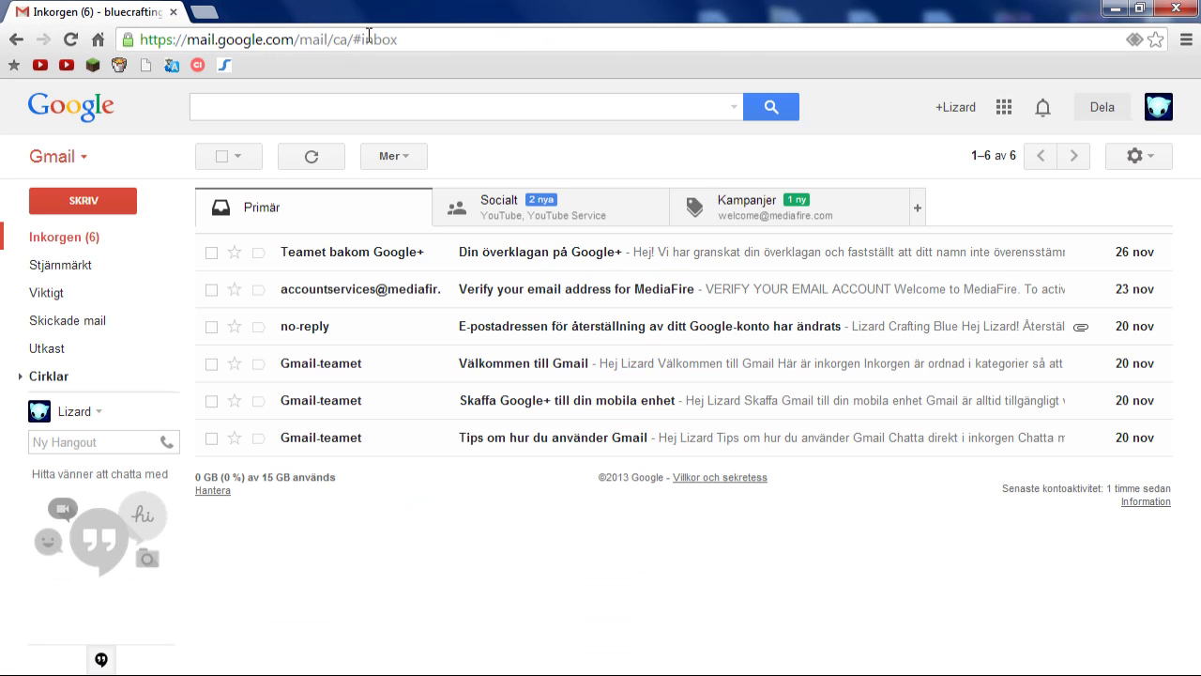
Open a new tab, test the Sök på Google tile with a throwaway search, and return to the app page
click(203, 11)
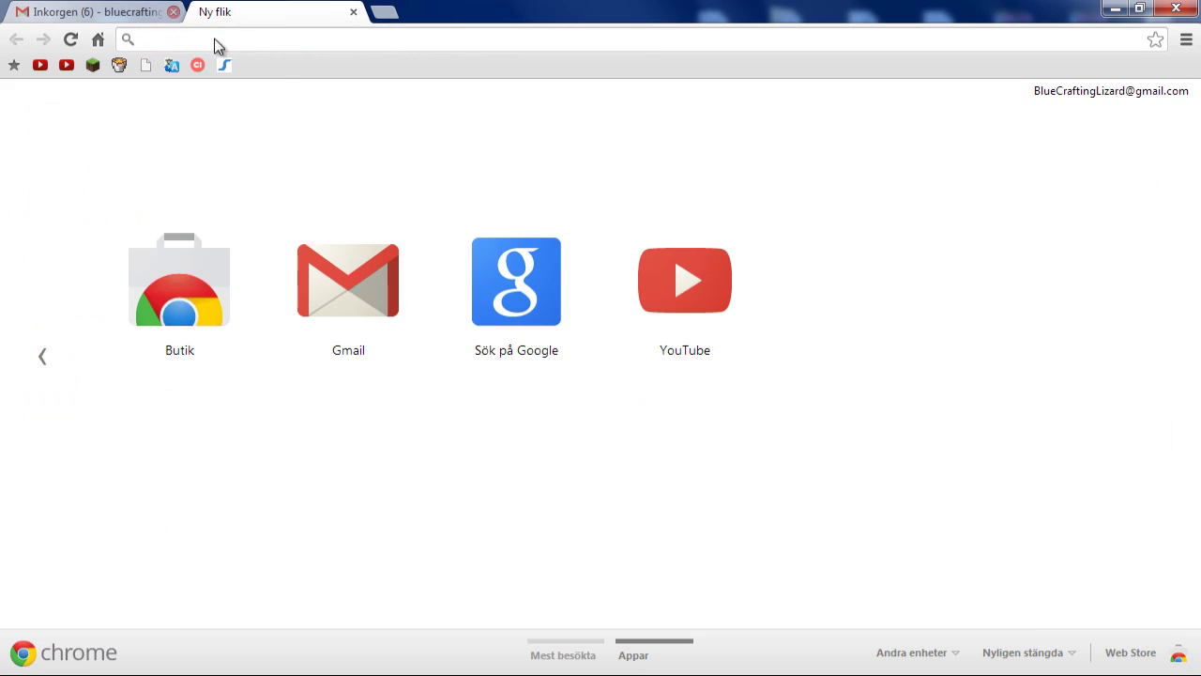
text(-)
drag(522, 250, 526, 259)
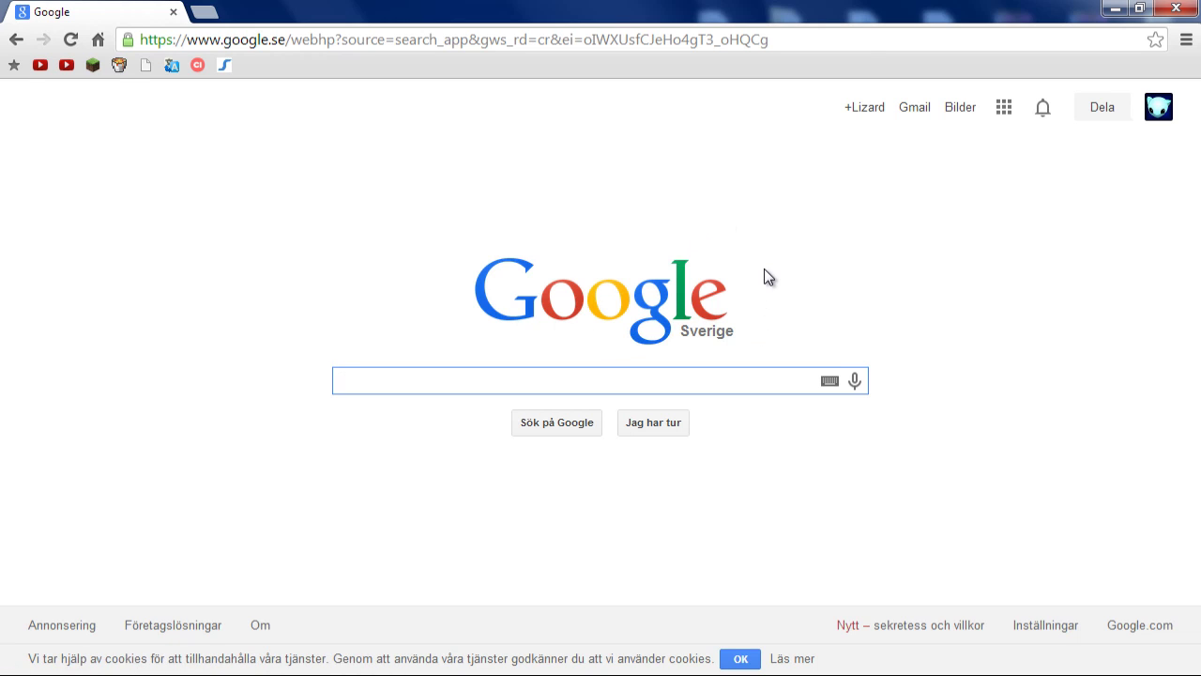
text(dggfjhg)
key(BackSpace)
key(BackSpace)
key(BackSpace)
key(BackSpace)
key(BackSpace)
key(BackSpace)
key(BackSpace)
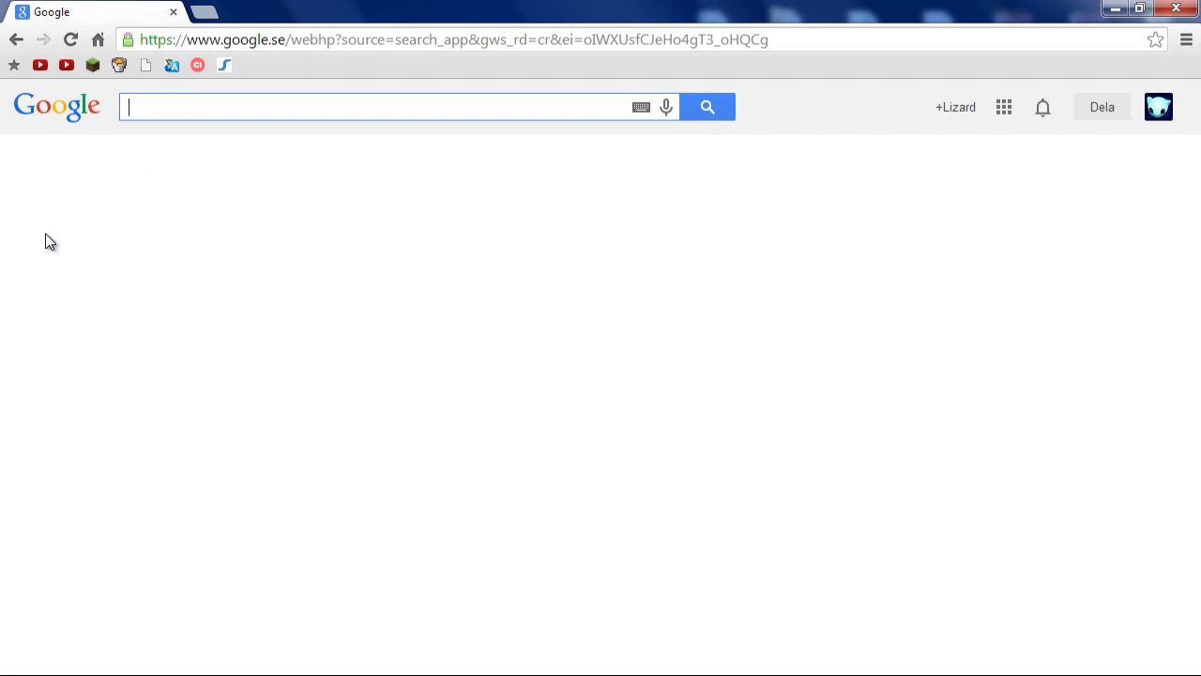
click(10, 38)
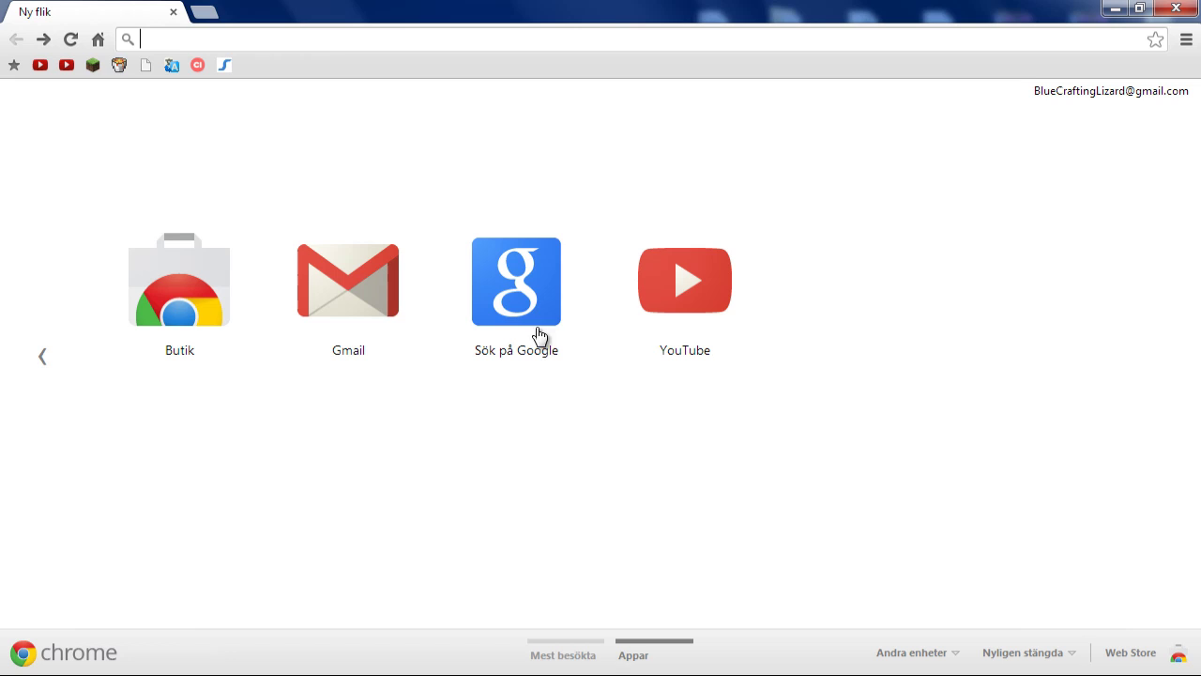